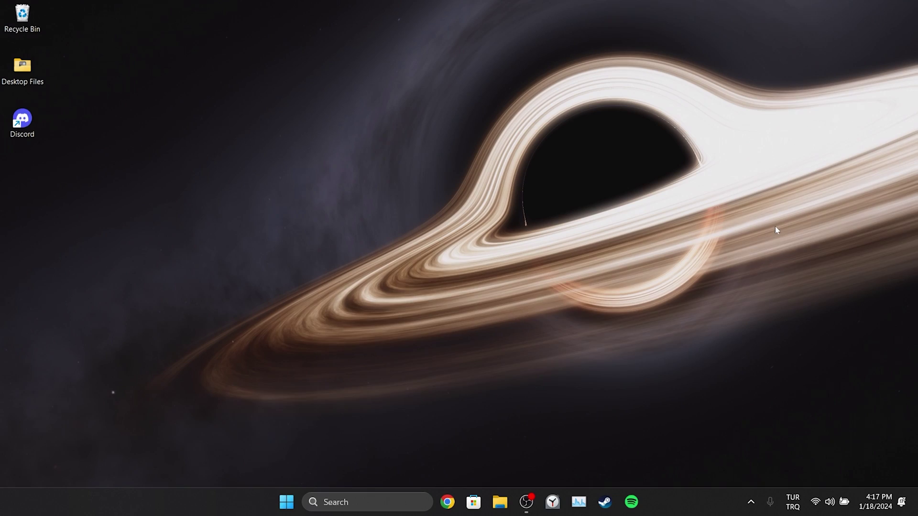
# Open the %localappdata% folder through Run and maximize the Explorer window.
pyautogui.click(405, 497)
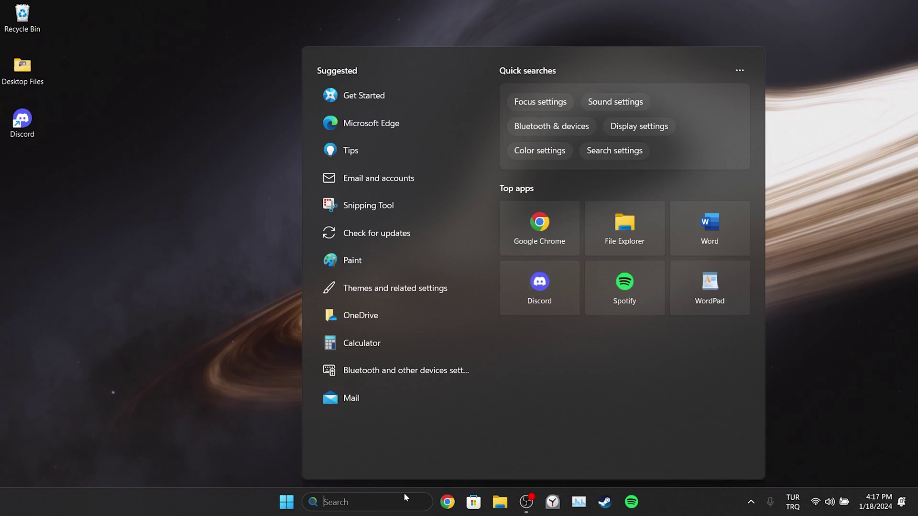
pyautogui.write('run')
pyautogui.click(362, 135)
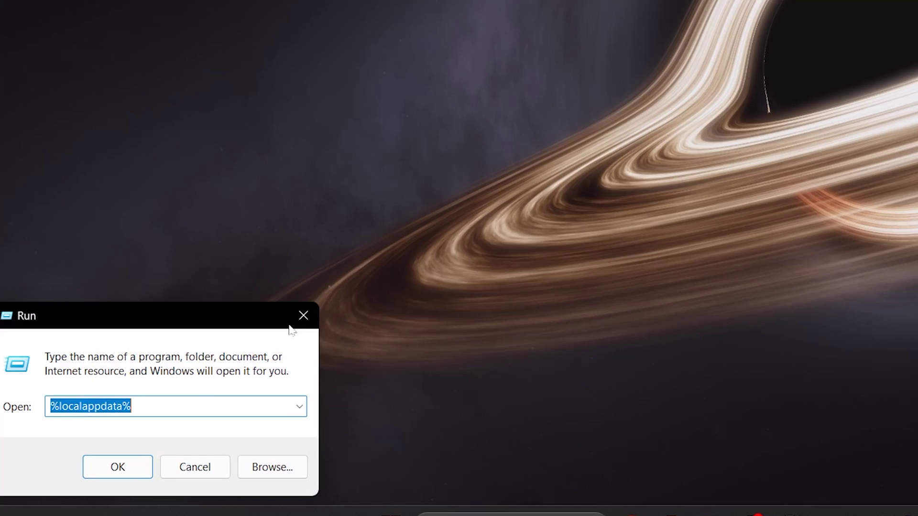
pyautogui.press('End')
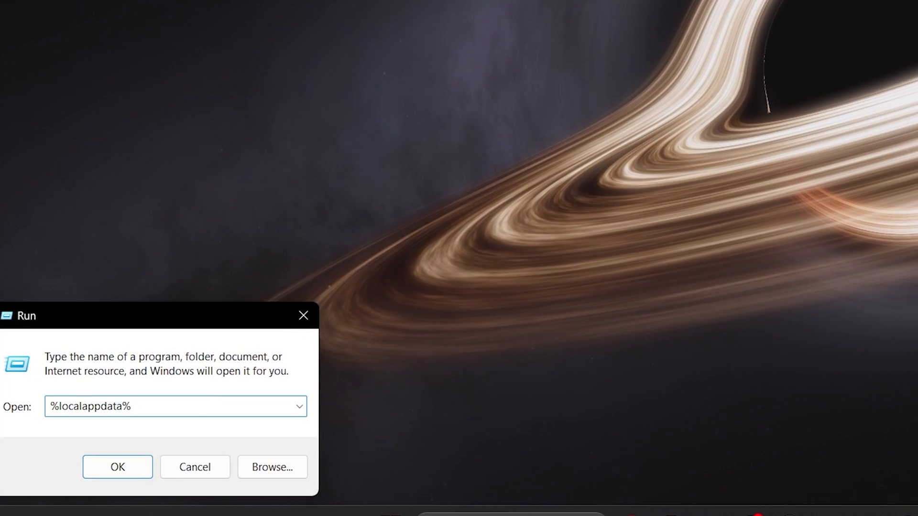
pyautogui.click(118, 467)
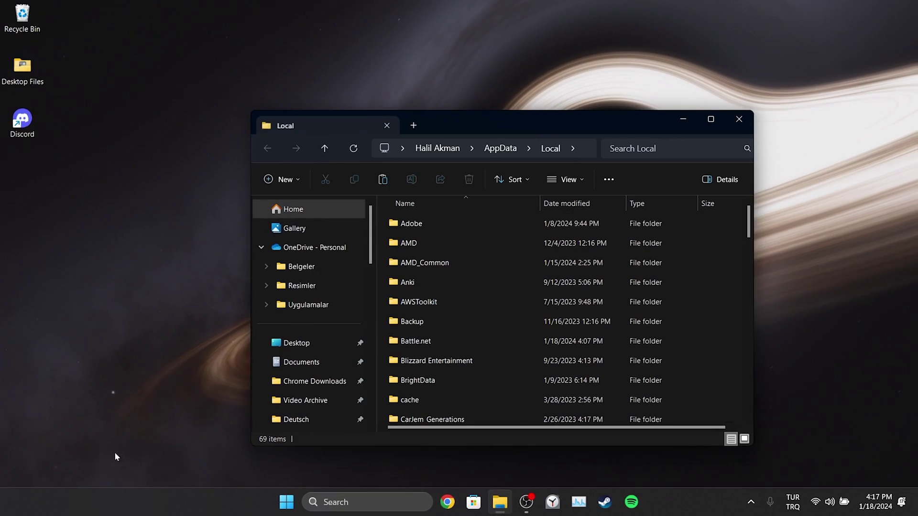
pyautogui.doubleClick(529, 118)
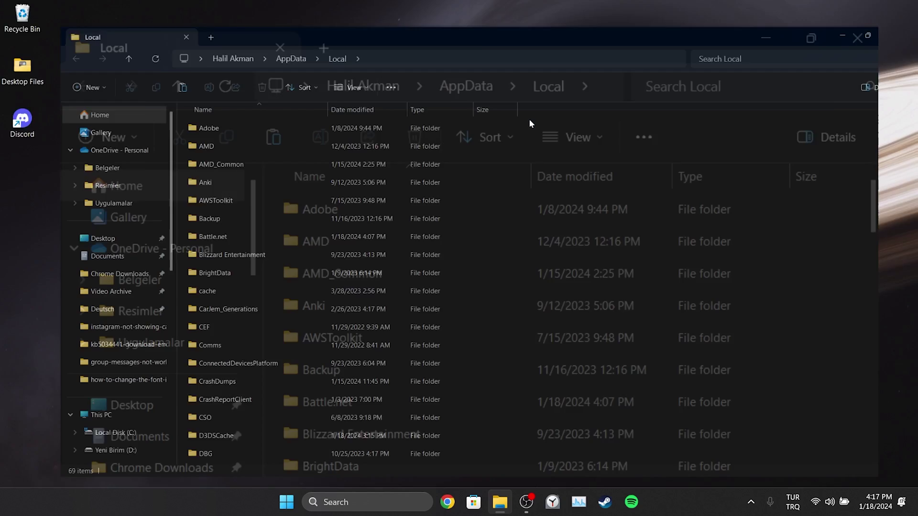
# Go into Discord > app-1.0.9030 and select Discord.exe.
pyautogui.press('d')
pyautogui.scroll(-4, 568, 222)
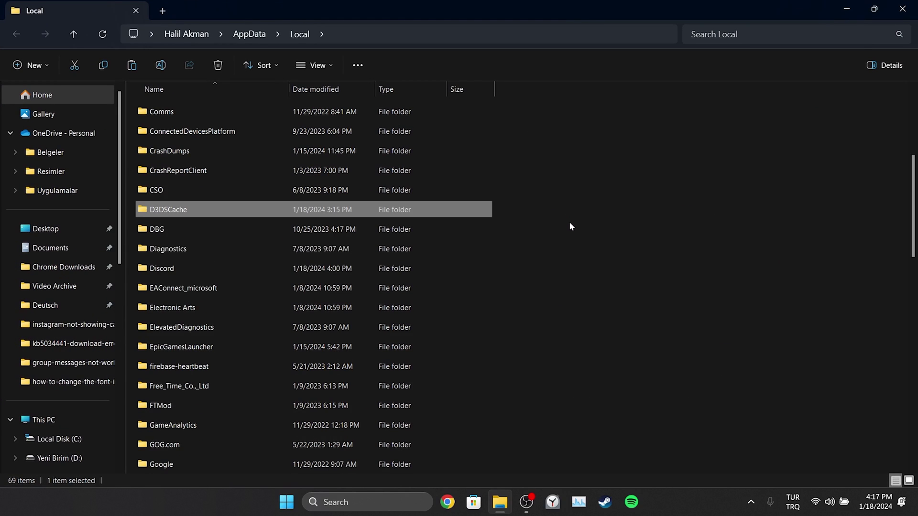
pyautogui.click(182, 275)
pyautogui.doubleClick(174, 274)
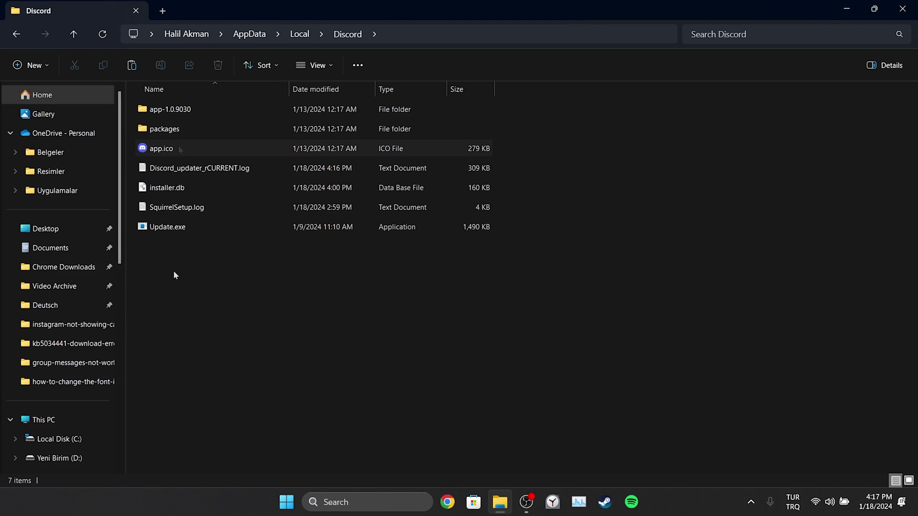
pyautogui.doubleClick(162, 107)
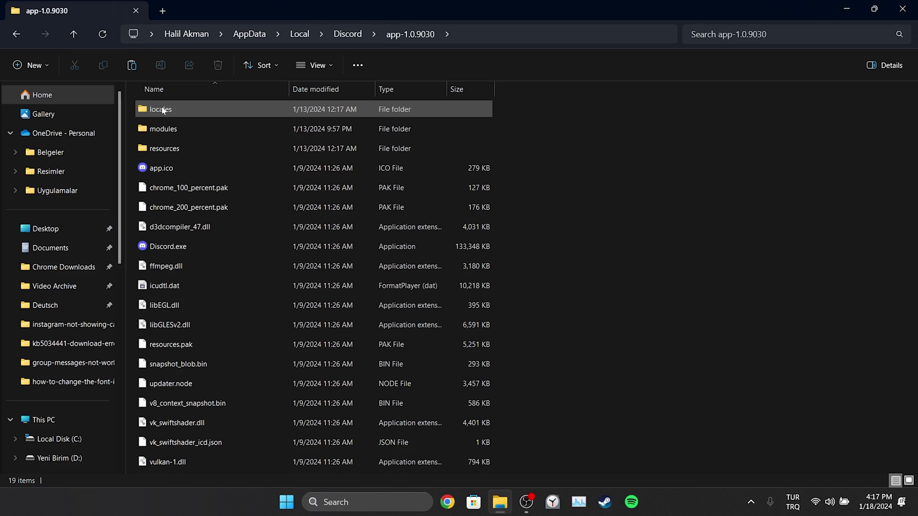
pyautogui.click(195, 248)
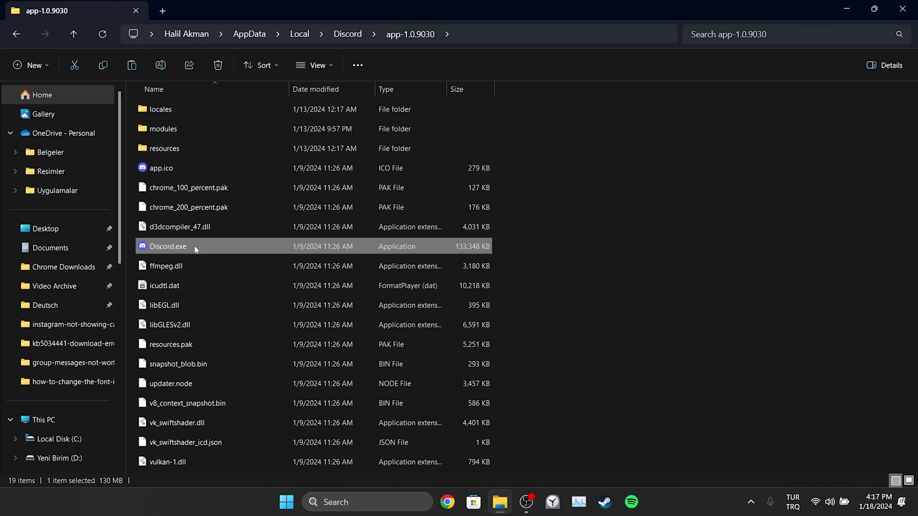
# Turn on 'Run this program as an administrator' in Discord.exe's Compatibility properties and apply it.
pyautogui.rightClick(163, 243)
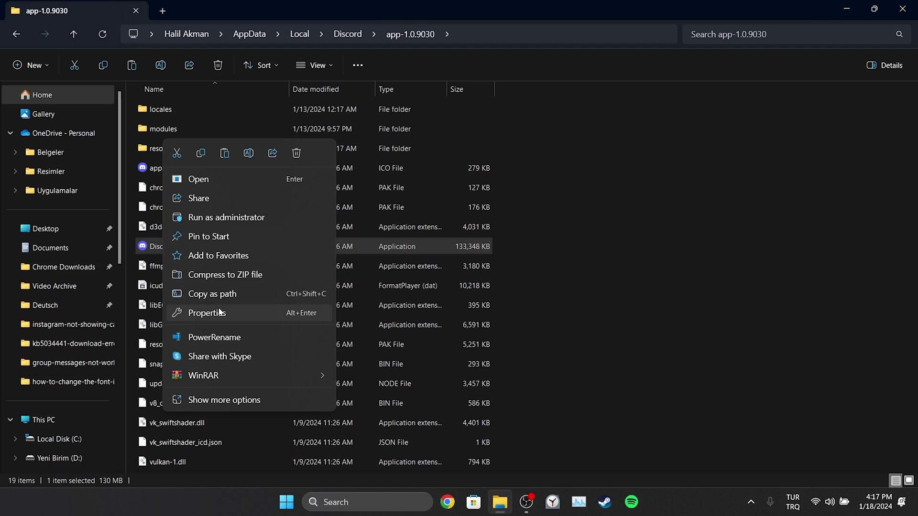
pyautogui.click(204, 314)
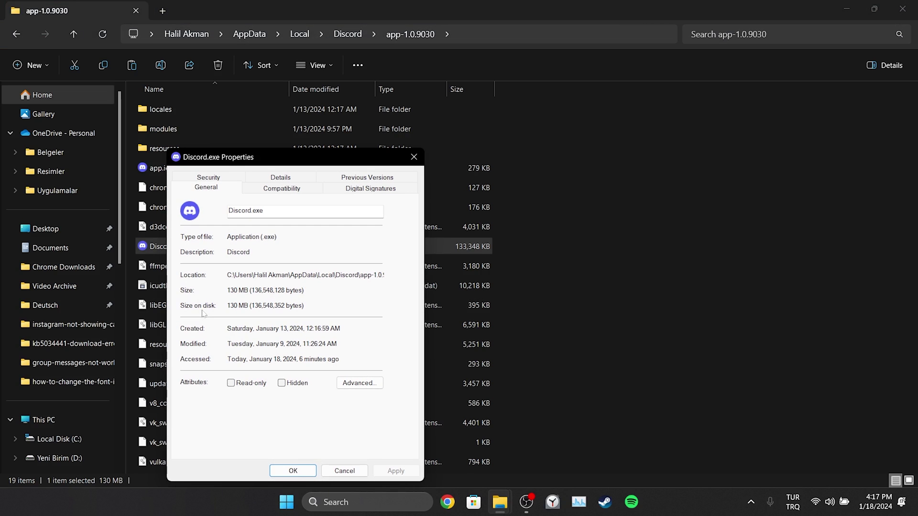
pyautogui.click(282, 189)
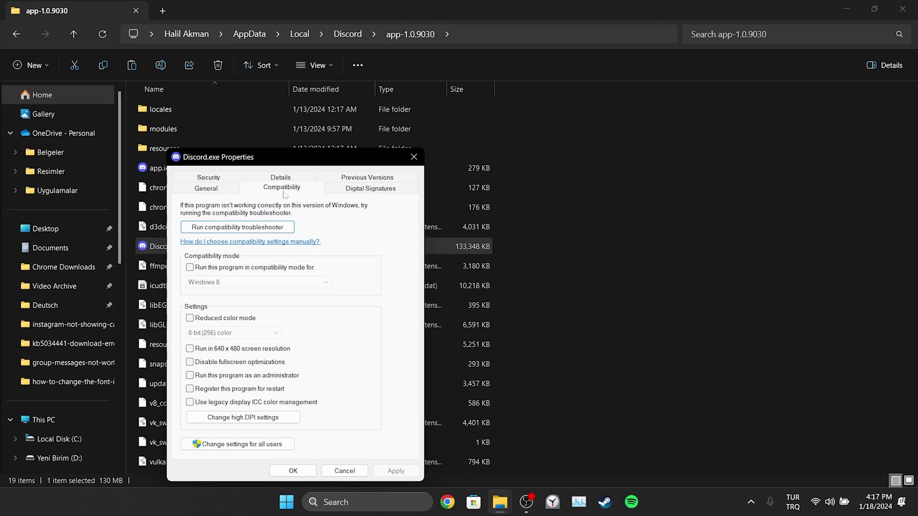
pyautogui.click(193, 378)
pyautogui.click(395, 472)
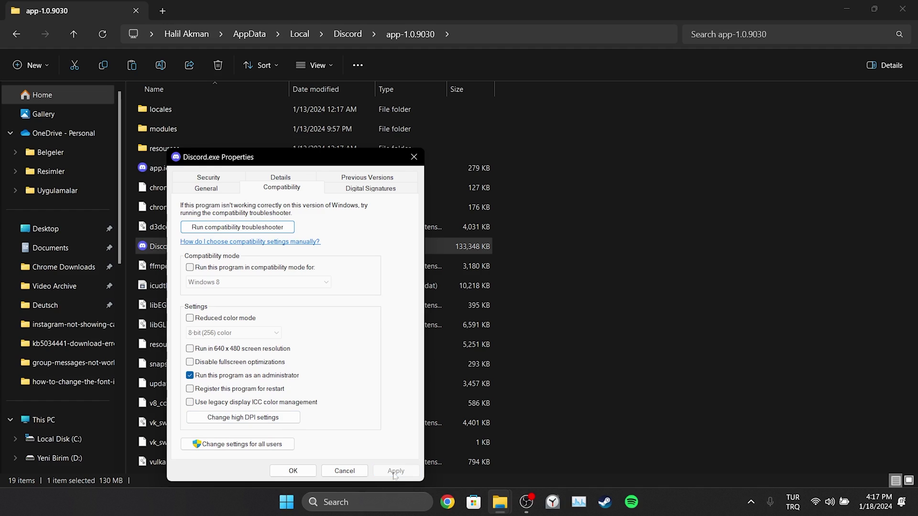
pyautogui.click(281, 469)
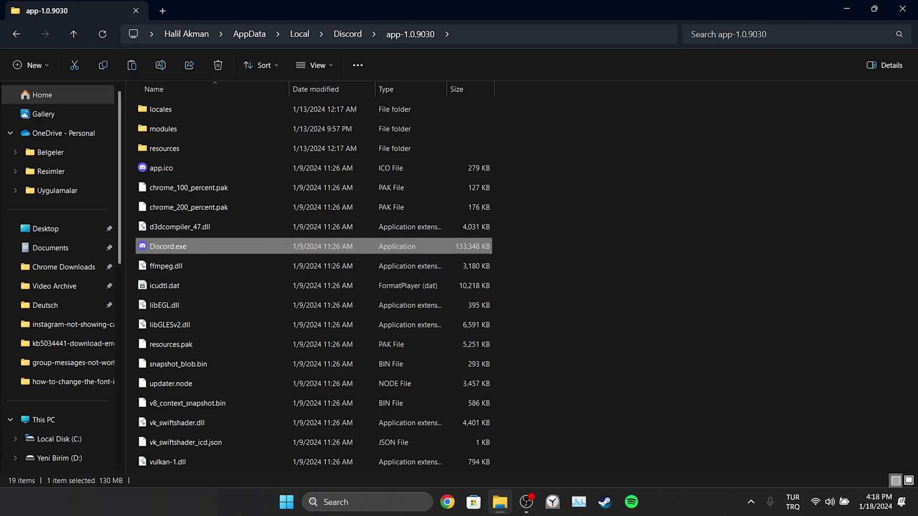
# Go up to AppData, open Roaming and delete the discord folder.
pyautogui.click(249, 34)
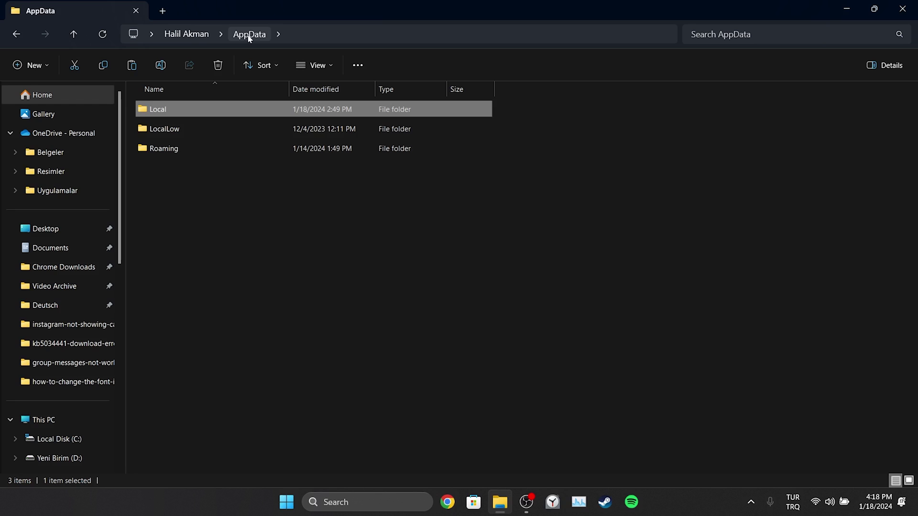
pyautogui.doubleClick(184, 150)
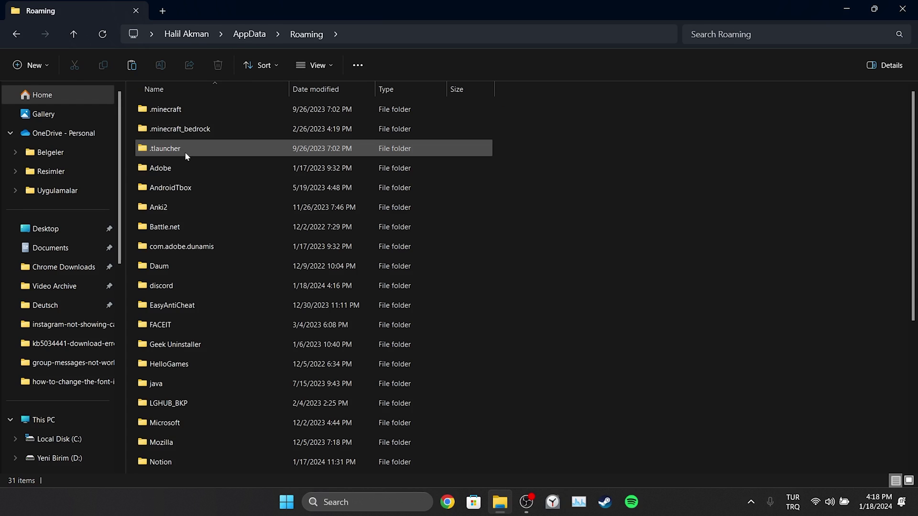
pyautogui.press('d')
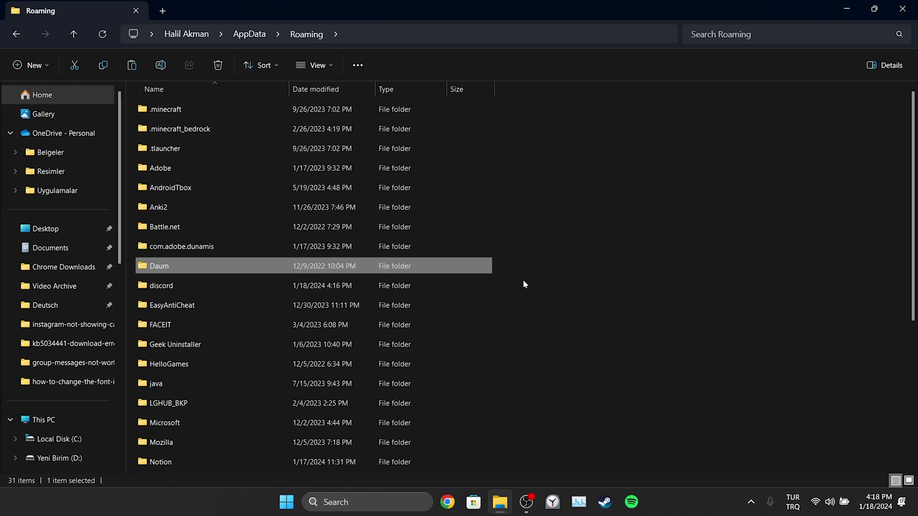
pyautogui.click(248, 285)
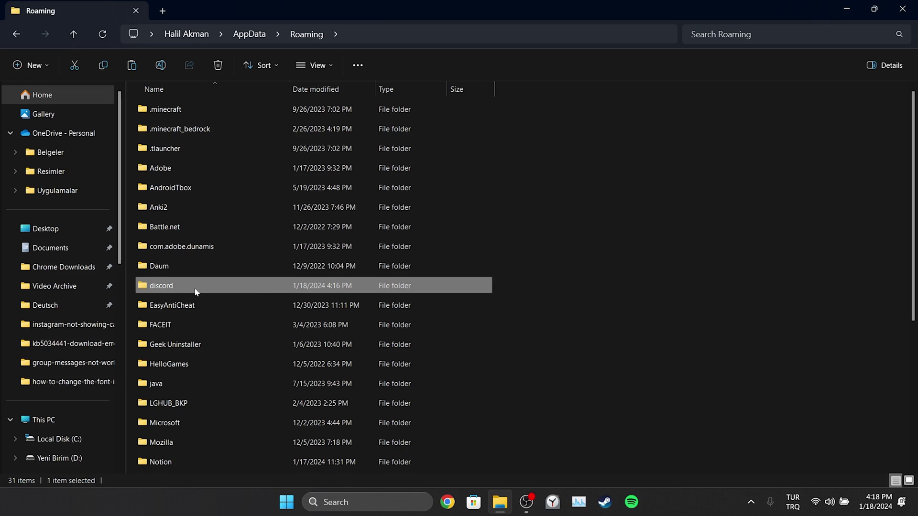
pyautogui.rightClick(168, 290)
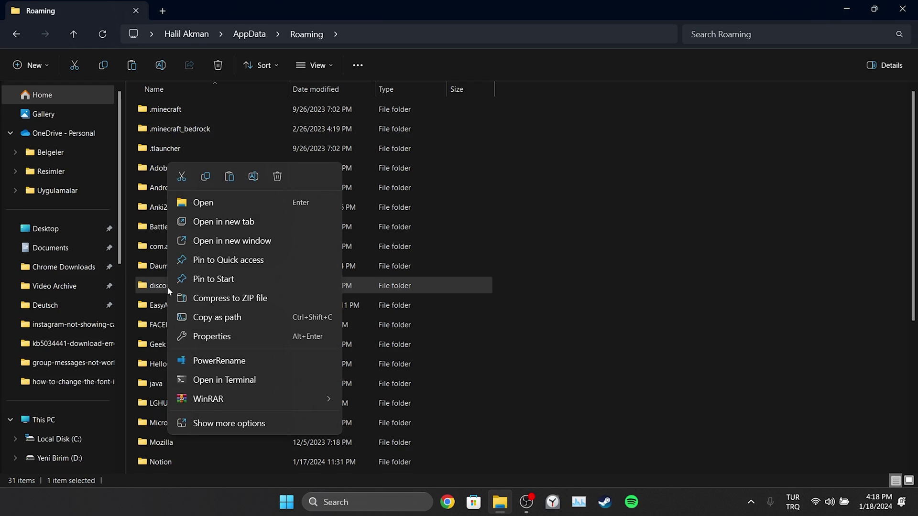
pyautogui.click(275, 175)
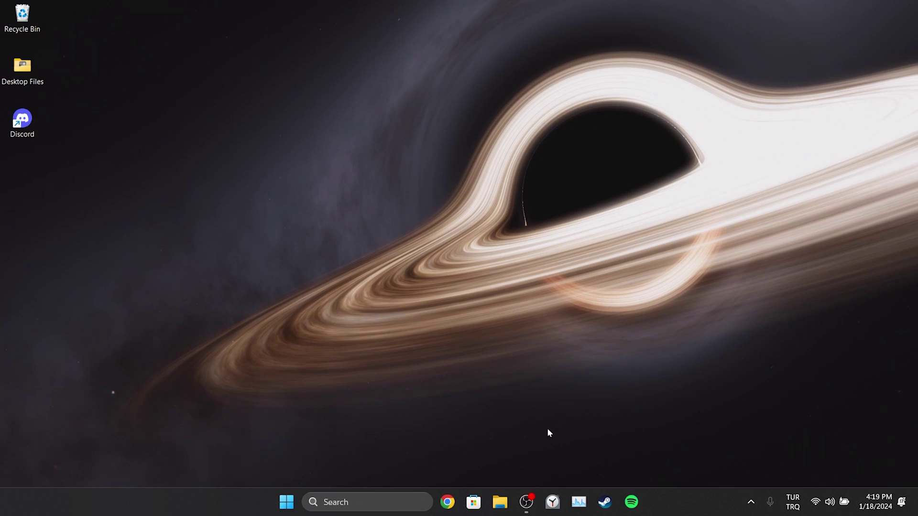
# Reopen AppData\Local via Run with %localappdata%, then open the Discord folder.
pyautogui.click(354, 502)
pyautogui.write('run')
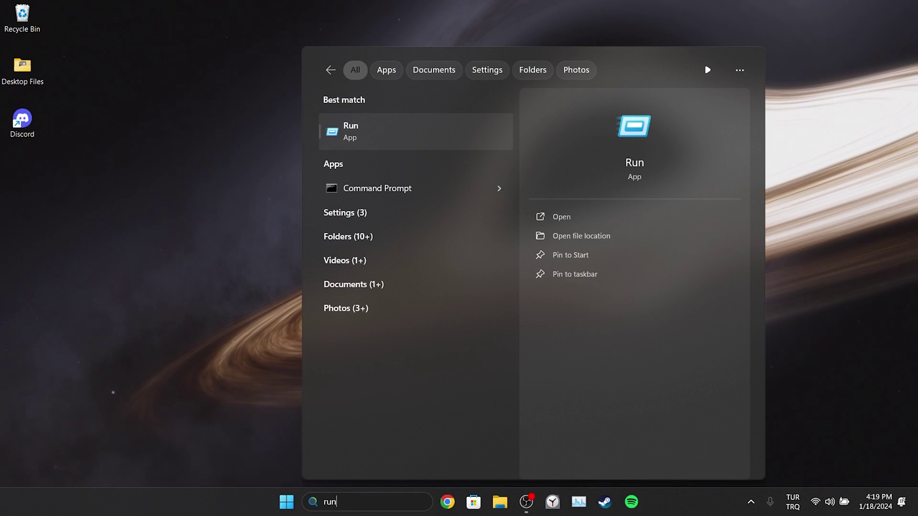
pyautogui.click(377, 133)
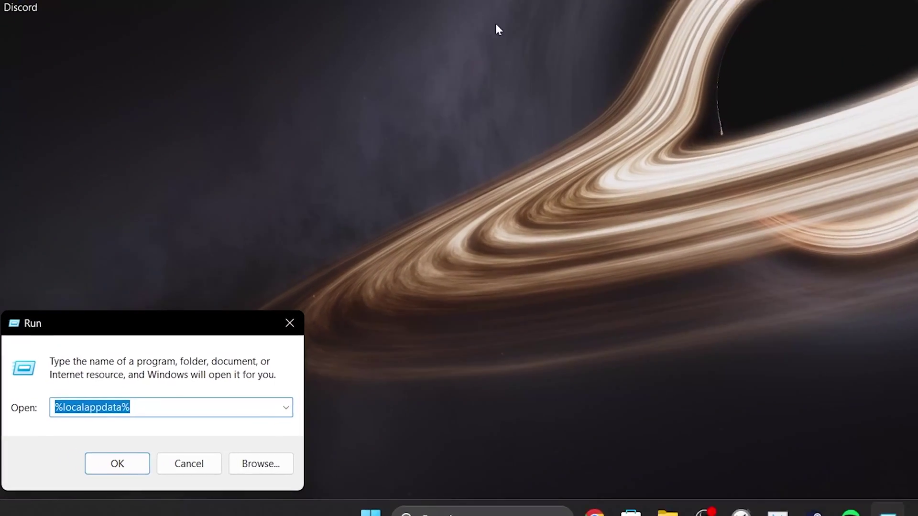
pyautogui.press('End')
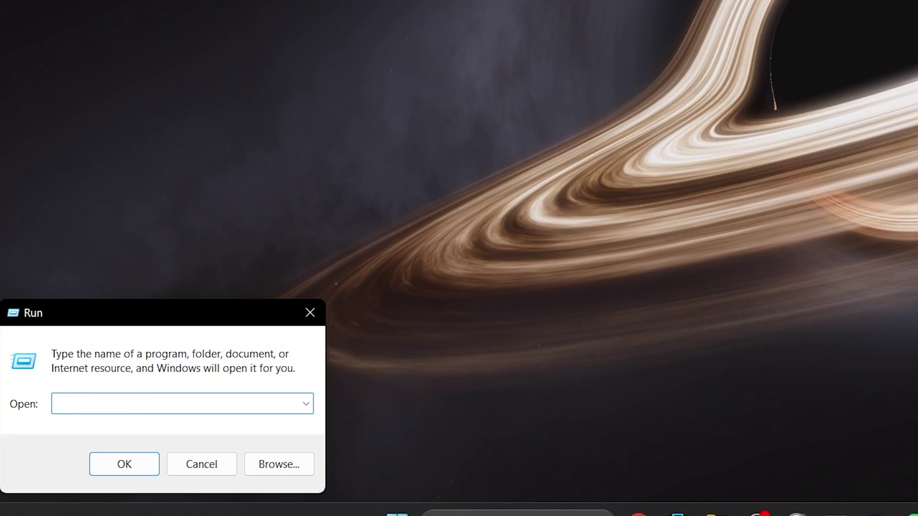
pyautogui.press('End')
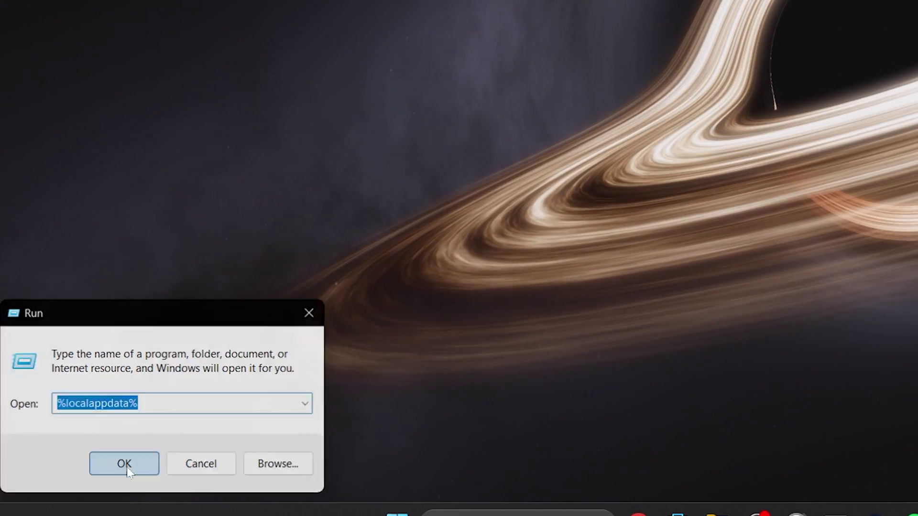
pyautogui.click(125, 465)
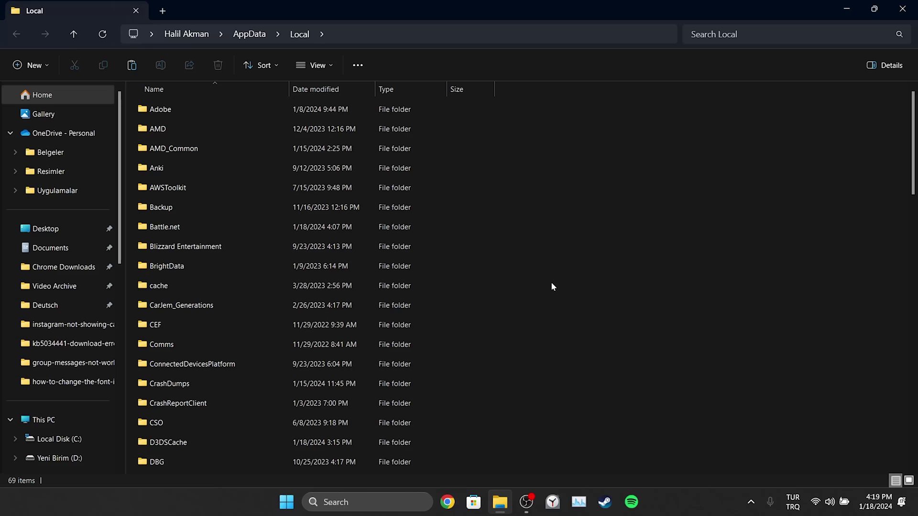
pyautogui.press('d')
pyautogui.scroll(-3, 551, 286)
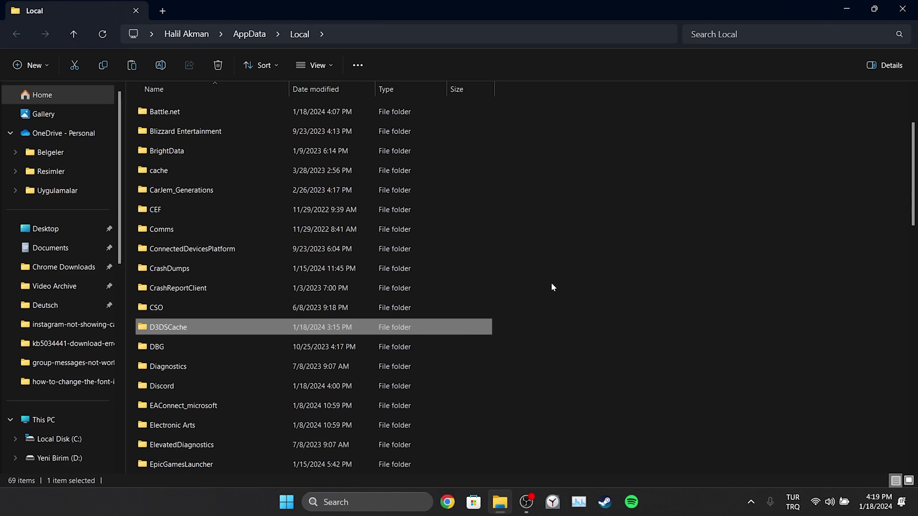
pyautogui.doubleClick(169, 329)
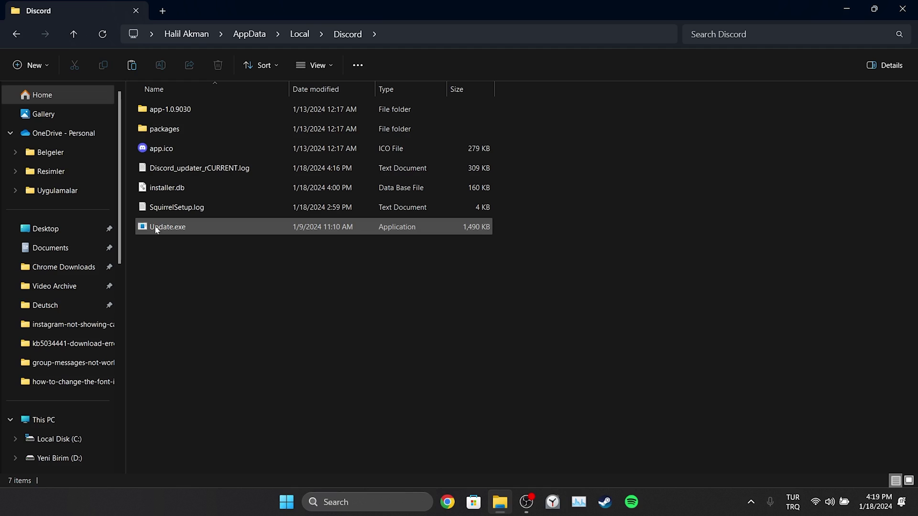
# Set Update.exe's compatibility mode to Windows 8 and apply the change.
pyautogui.rightClick(154, 227)
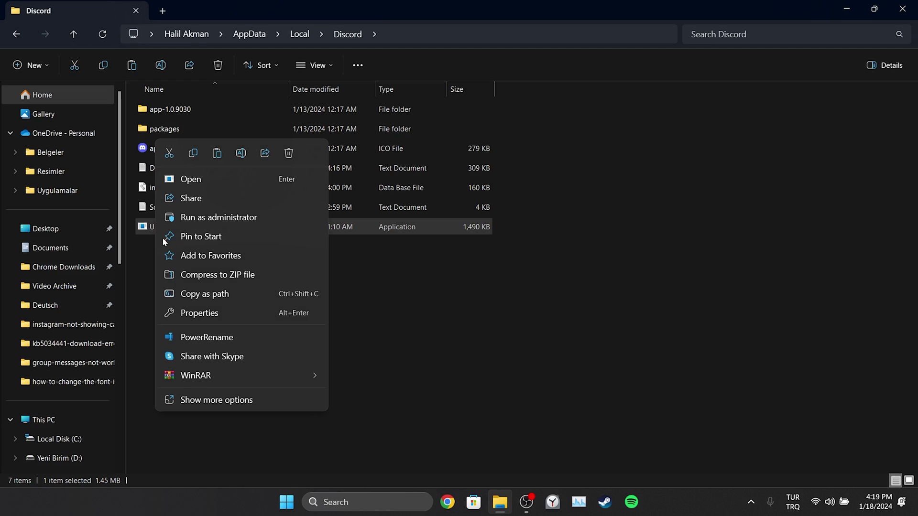
pyautogui.click(196, 313)
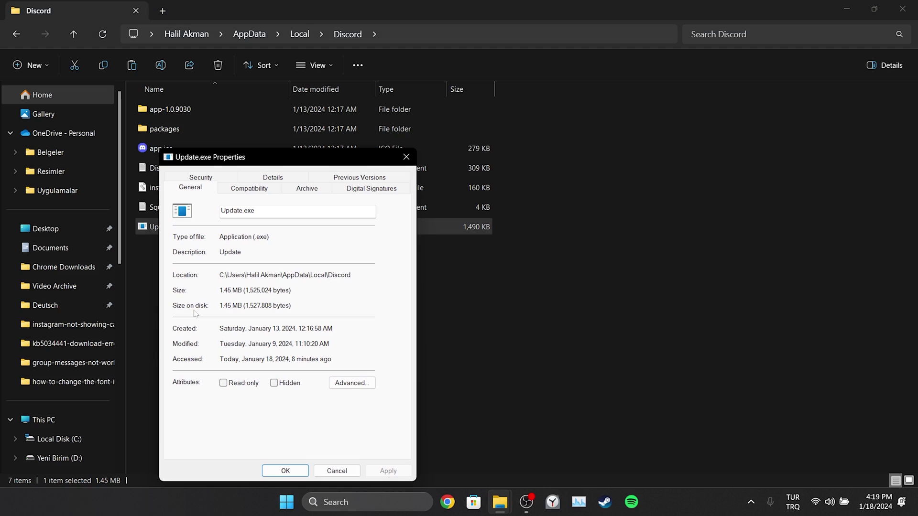
pyautogui.click(243, 189)
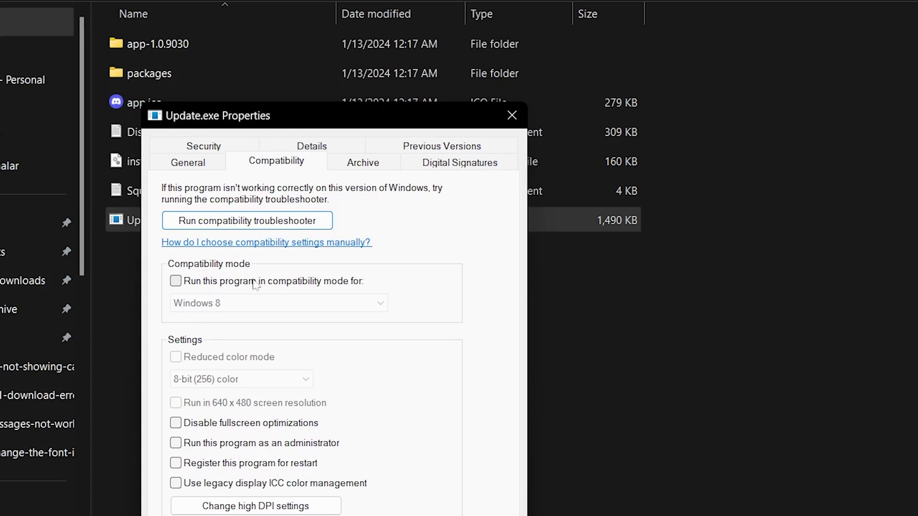
pyautogui.click(176, 281)
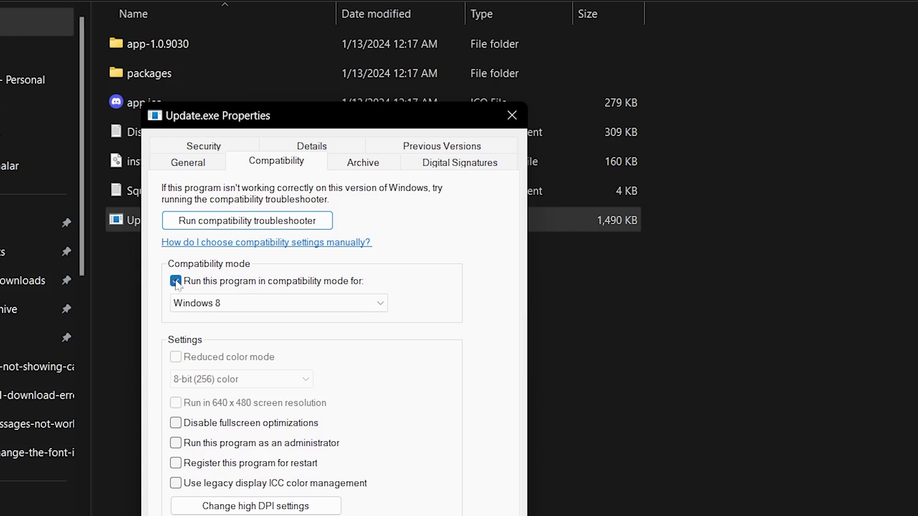
pyautogui.click(220, 304)
pyautogui.click(225, 364)
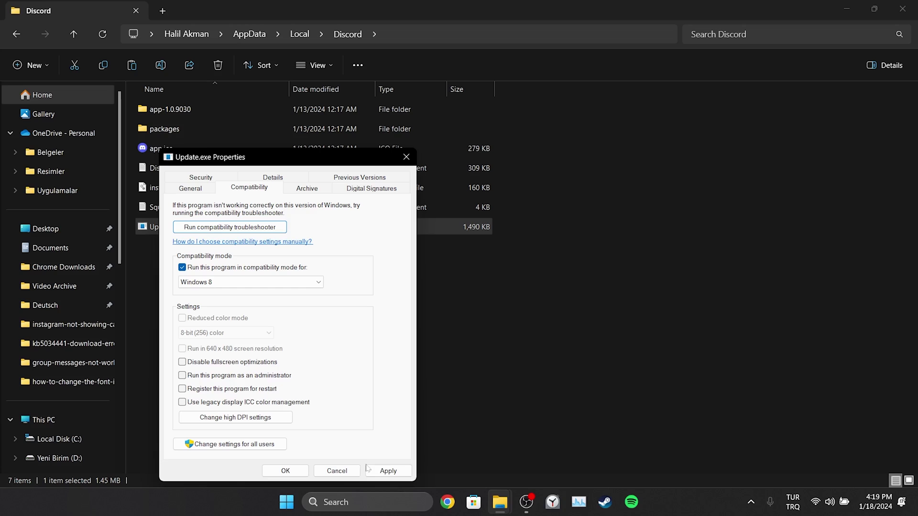
pyautogui.click(383, 471)
pyautogui.click(287, 471)
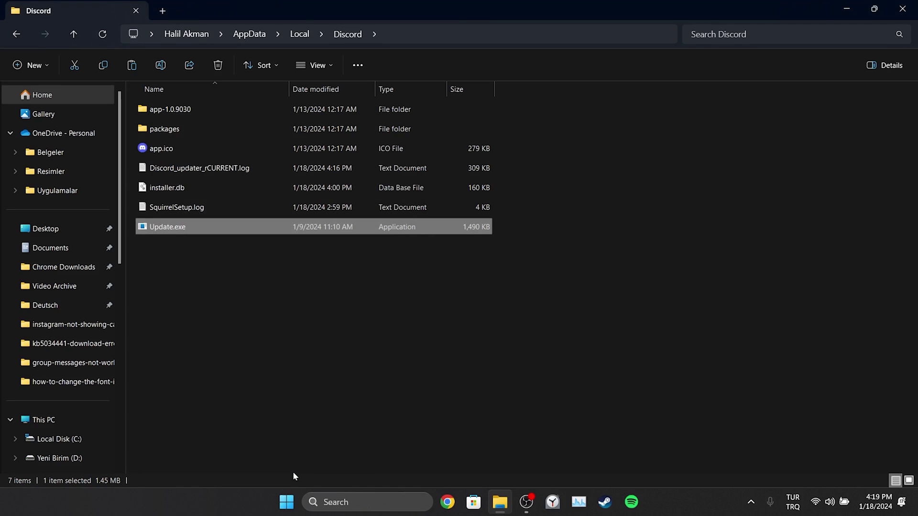
# Open app-1.0.9030 and give Discord.exe Windows 8 compatibility mode, applied and confirmed.
pyautogui.click(277, 425)
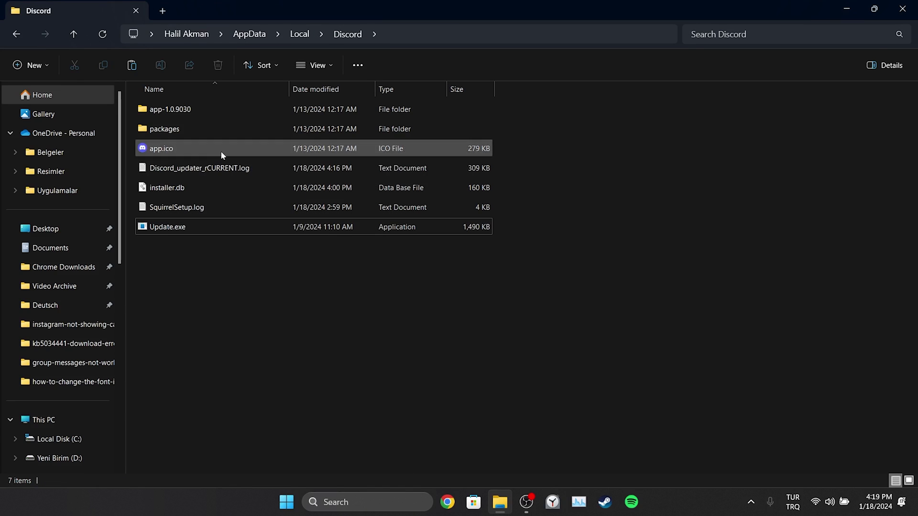
pyautogui.doubleClick(161, 110)
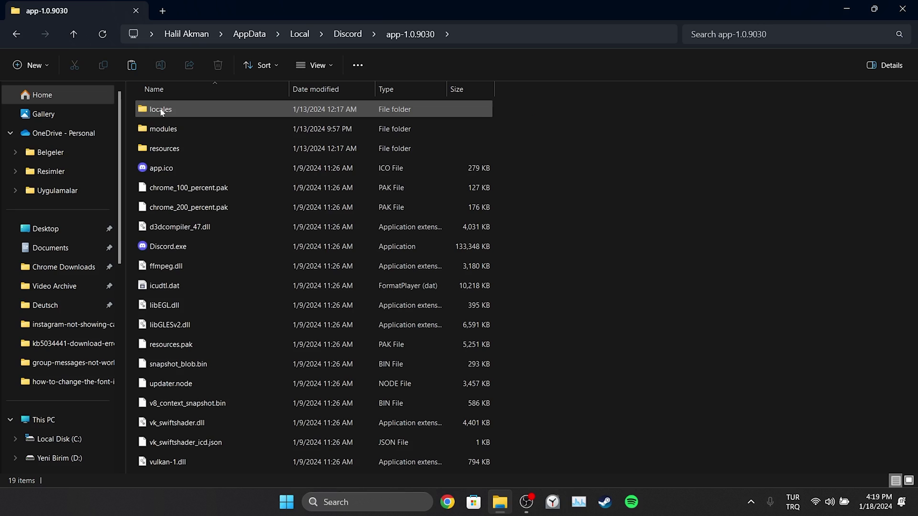
pyautogui.rightClick(162, 247)
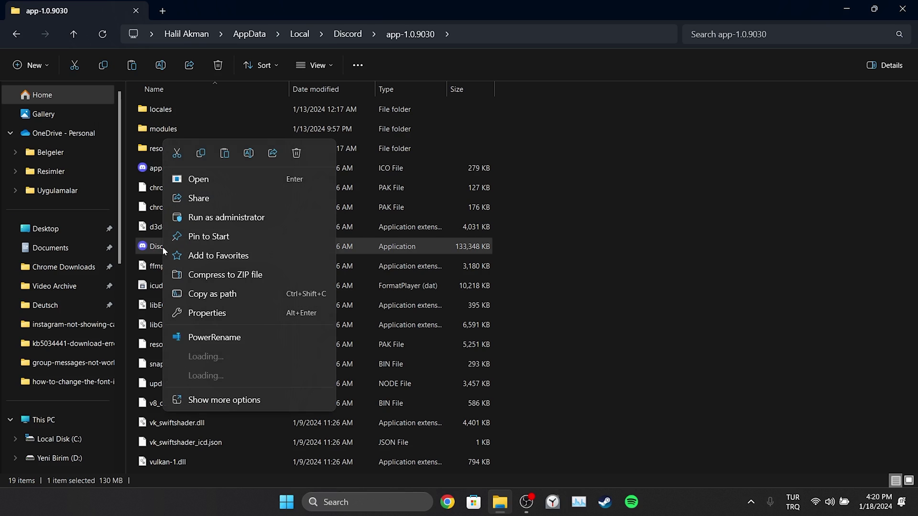
pyautogui.click(208, 314)
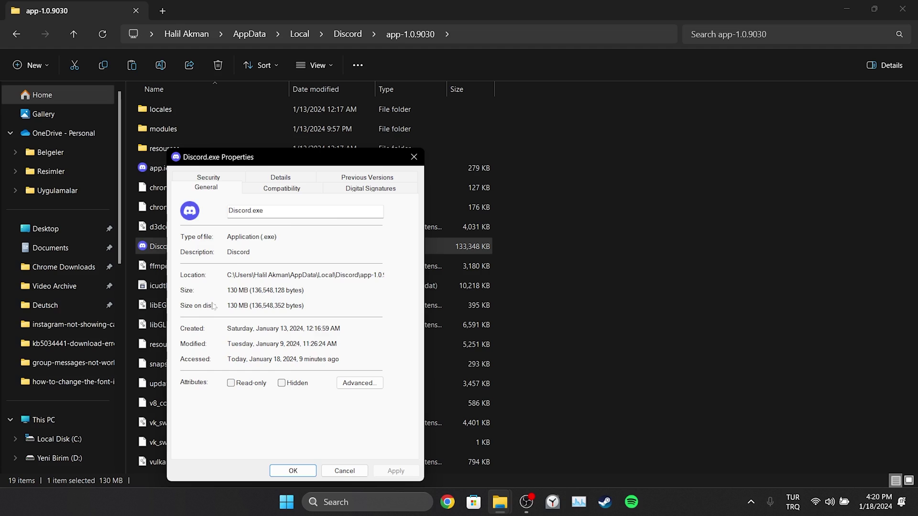
pyautogui.click(282, 189)
pyautogui.click(218, 267)
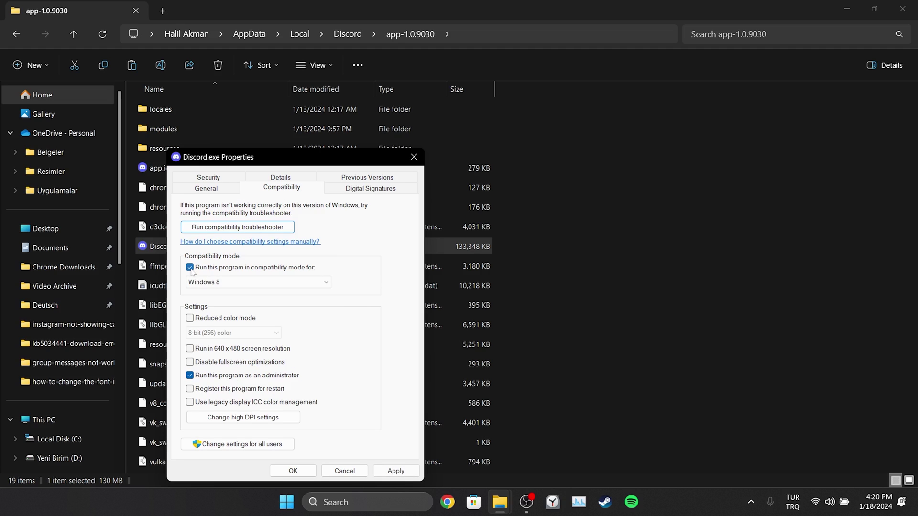
pyautogui.click(219, 282)
pyautogui.click(218, 354)
pyautogui.click(399, 473)
pyautogui.click(293, 471)
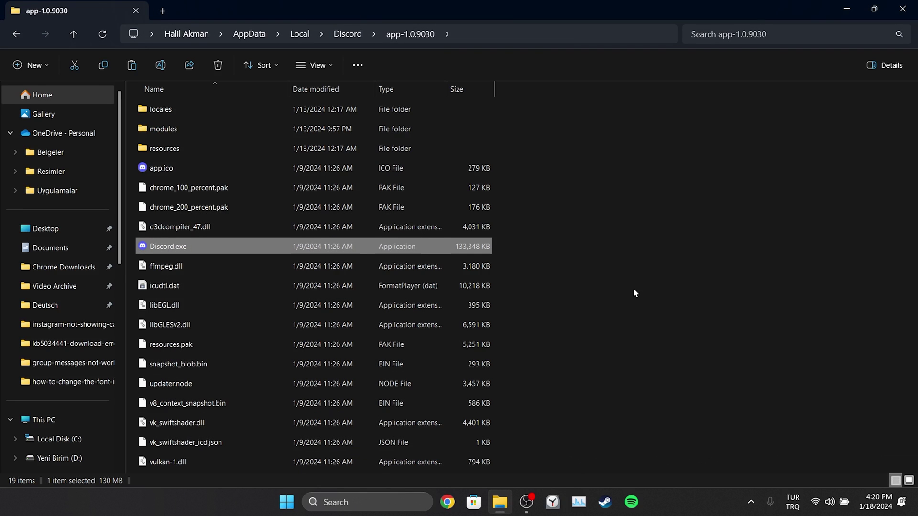
pyautogui.click(686, 269)
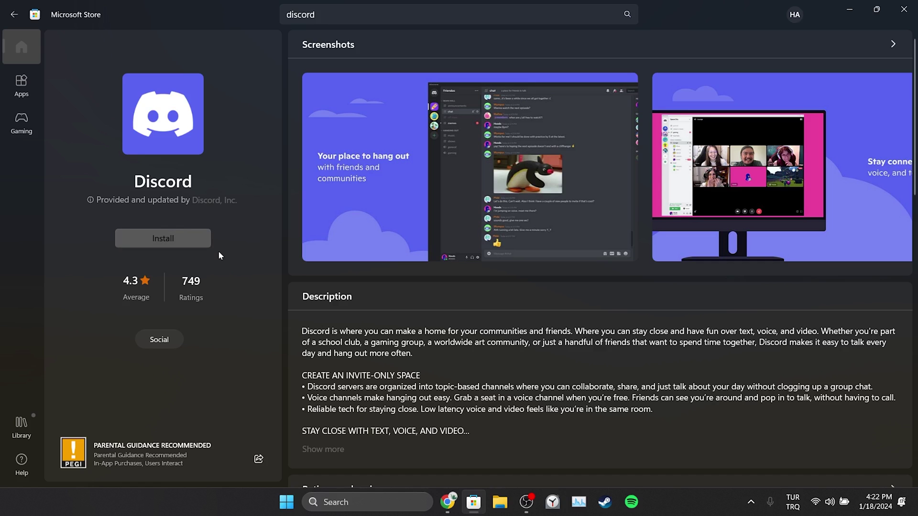
# Switch to Chrome and start the BetterDiscord v1.9.7 download on betterdiscord.app.
pyautogui.click(441, 510)
pyautogui.click(409, 262)
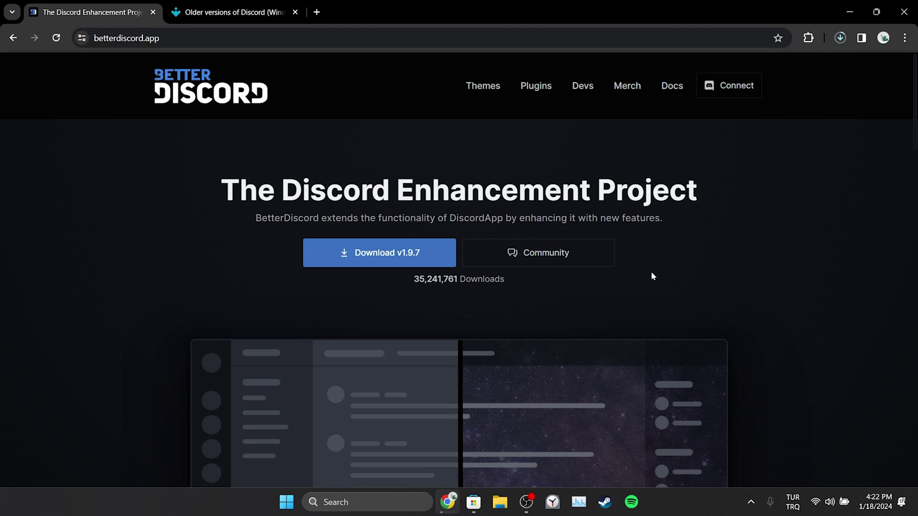
# Download the Discord 1.0.9027 installer (discord-1-0-9027.exe, 91.7 MB) from Uptodown's older versions.
pyautogui.click(242, 11)
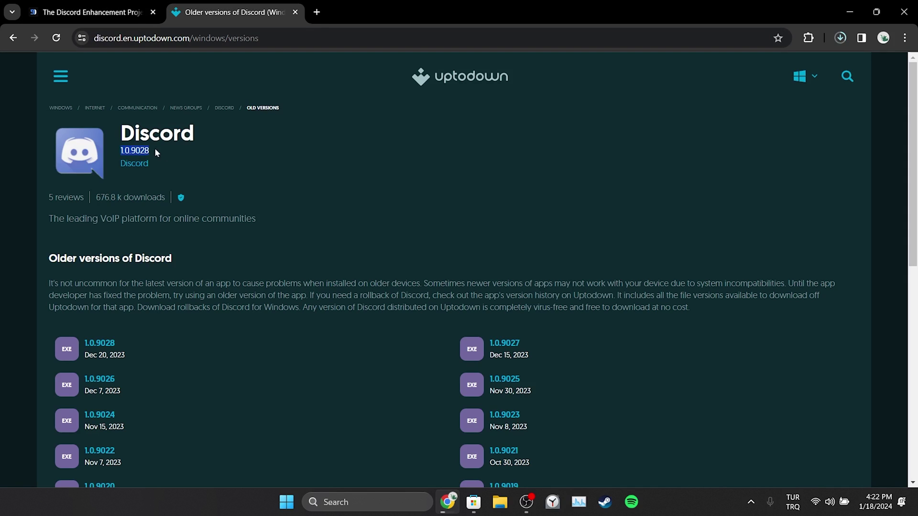
pyautogui.click(204, 157)
pyautogui.click(509, 353)
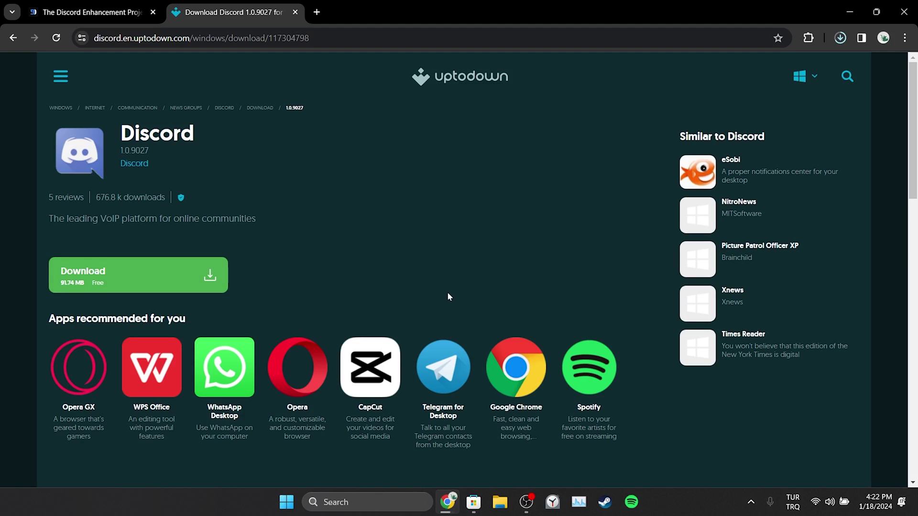
pyautogui.click(108, 284)
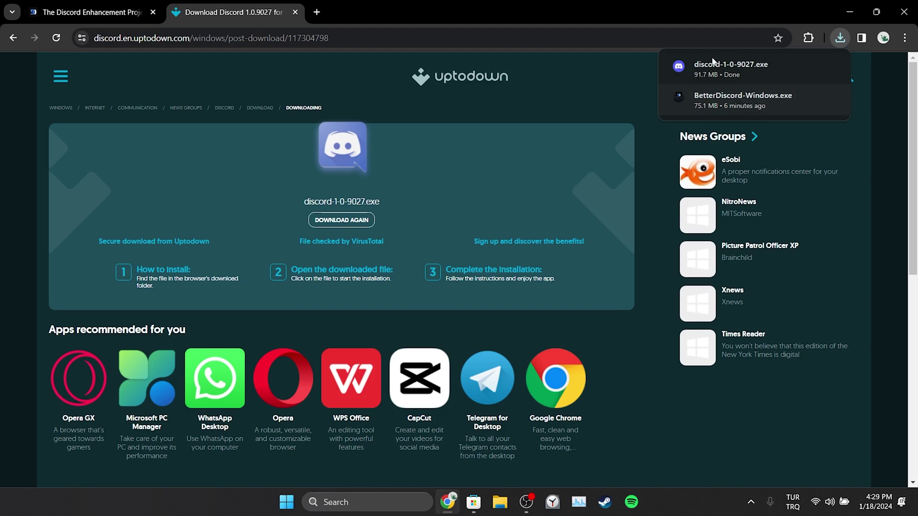
# Hide Chrome with Win+D to reveal the desktop.
pyautogui.press('super+d')
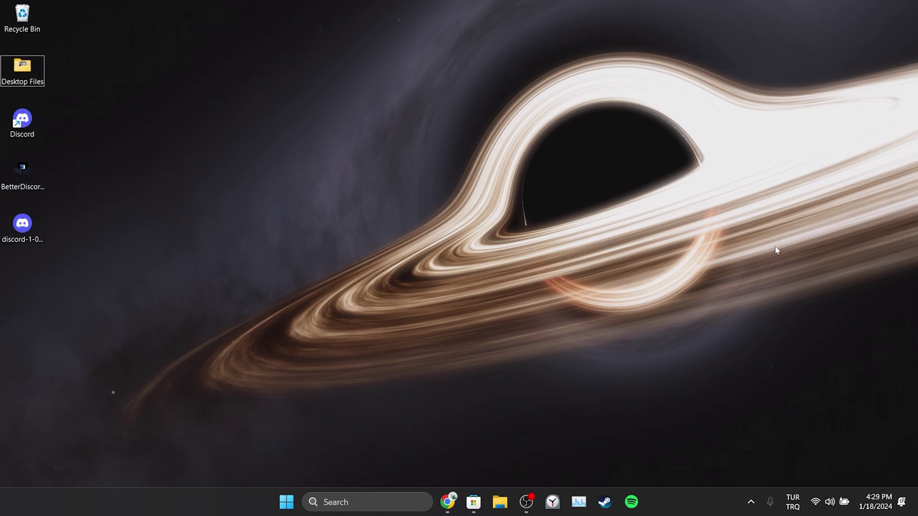